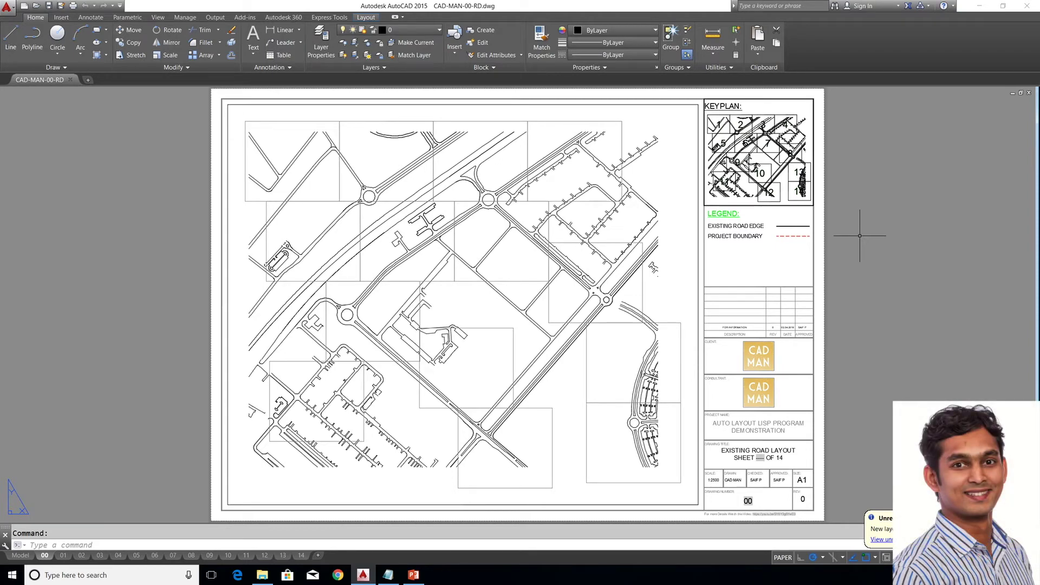
Step: Review the LISP code, then load CADMAN Layout Manager.lsp with APPLOAD
{"action": "key", "text": "alt+Tab"}
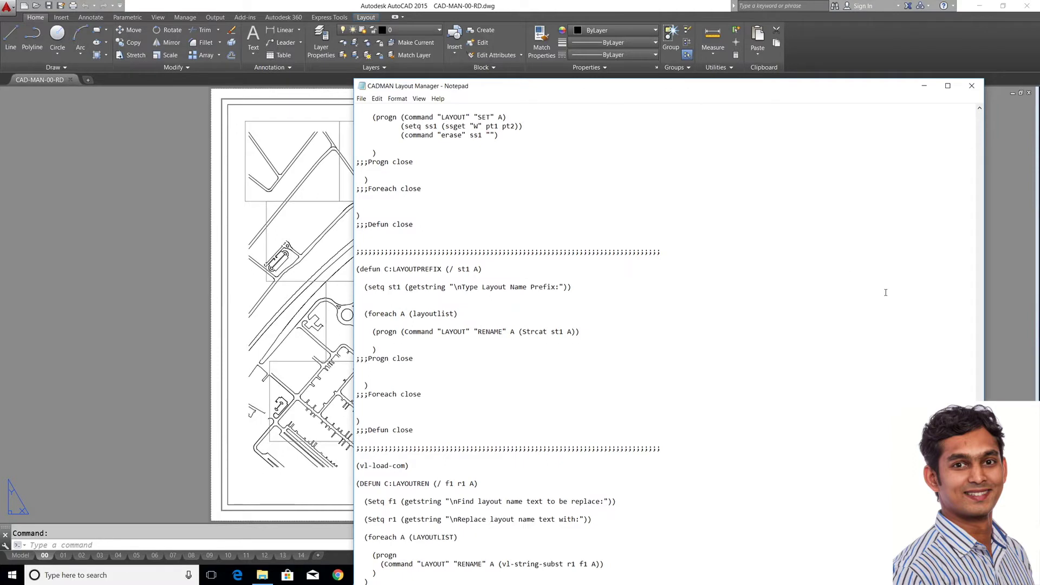
{"action": "left_click", "coordinate": [926, 87]}
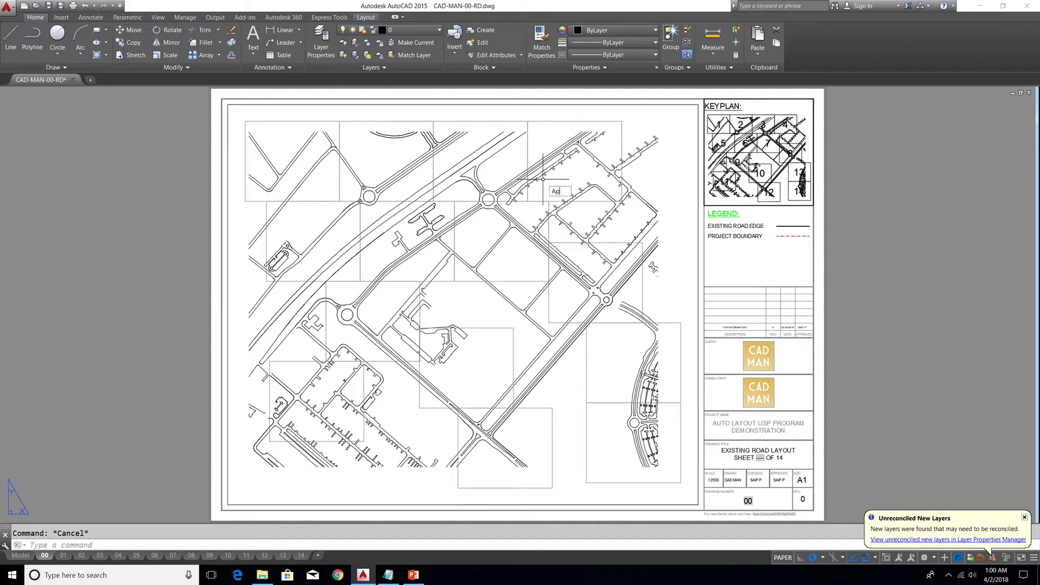
{"action": "key", "text": "Return"}
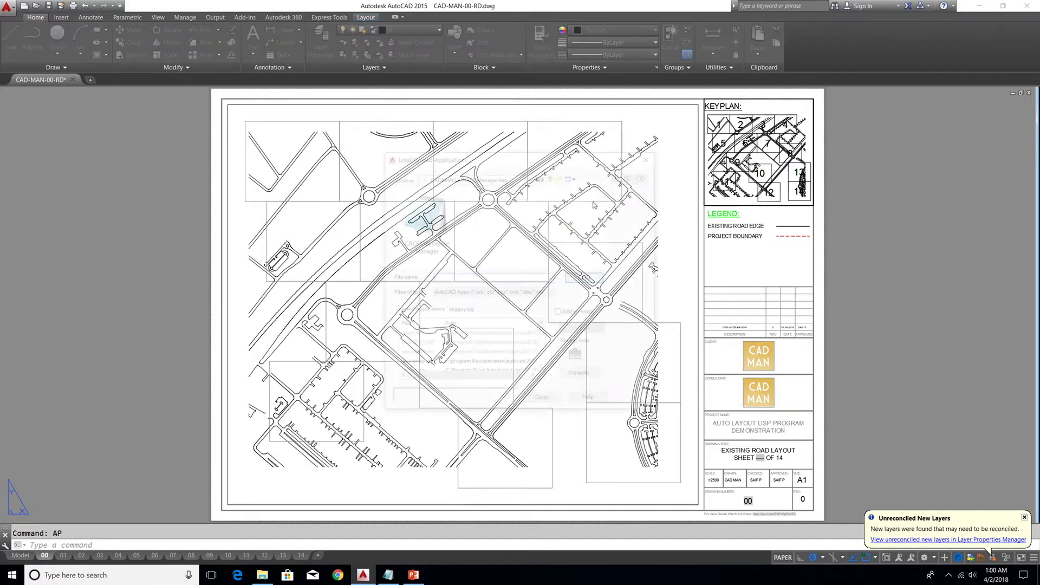
{"action": "left_click", "coordinate": [424, 219]}
{"action": "left_click", "coordinate": [588, 277]}
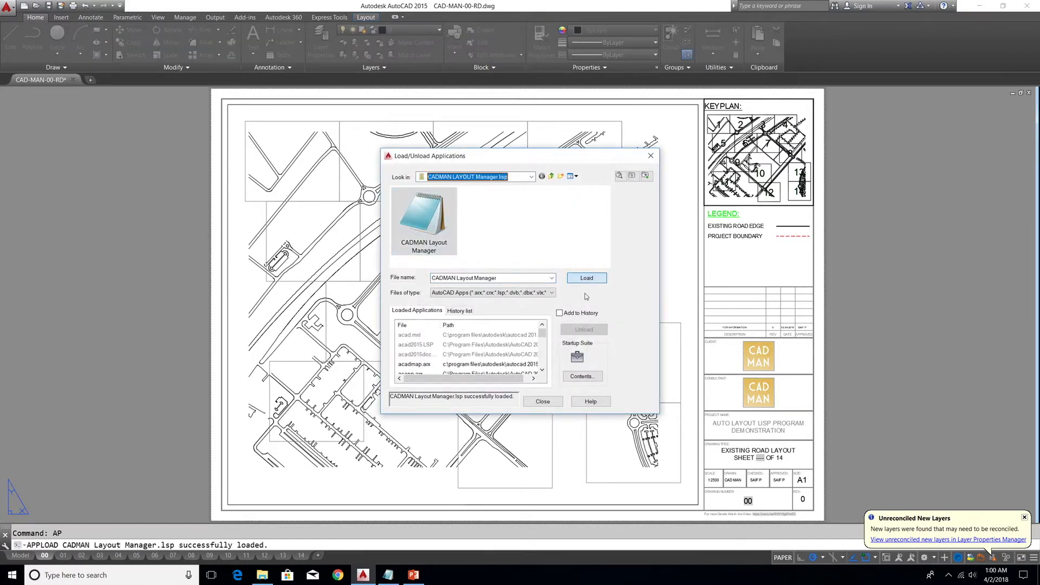
{"action": "left_click", "coordinate": [542, 401]}
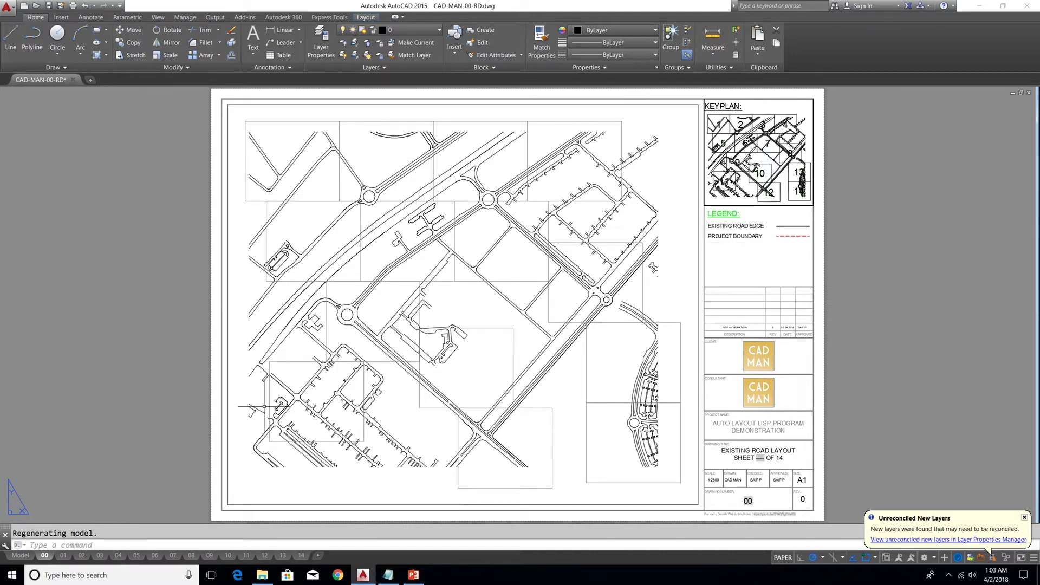
Step: Check layouts 01 and 02, then return to layout 00
{"action": "left_click", "coordinate": [64, 556]}
{"action": "left_click", "coordinate": [81, 556]}
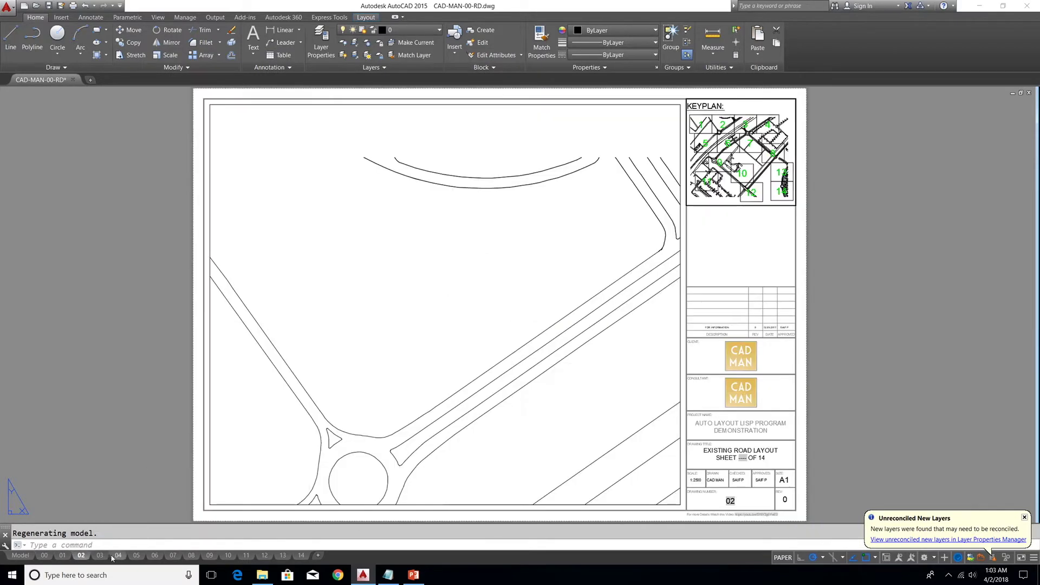
{"action": "key", "text": "ctrl+Page_Up"}
{"action": "key", "text": "ctrl+Page_Up"}
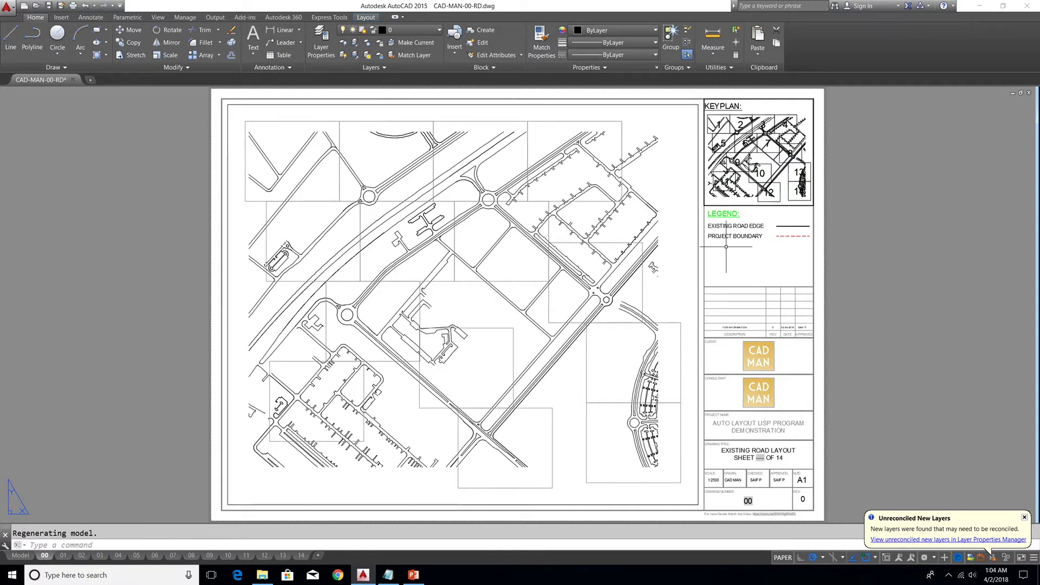
Step: Run CPALL on the legend block, check layout 03 for it, and return to 00
{"action": "type", "text": "CPA"}
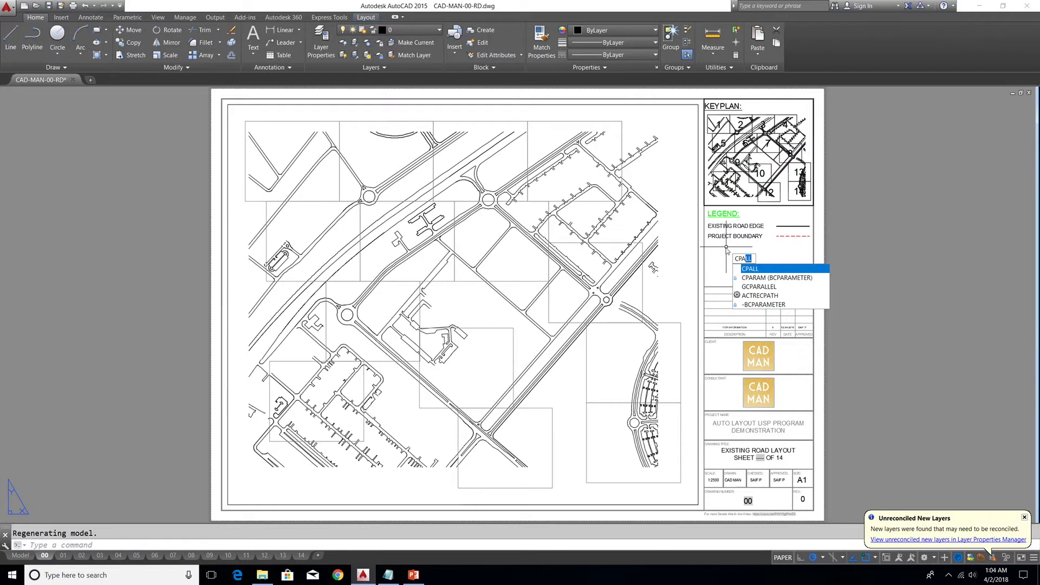
{"action": "left_click", "coordinate": [755, 269]}
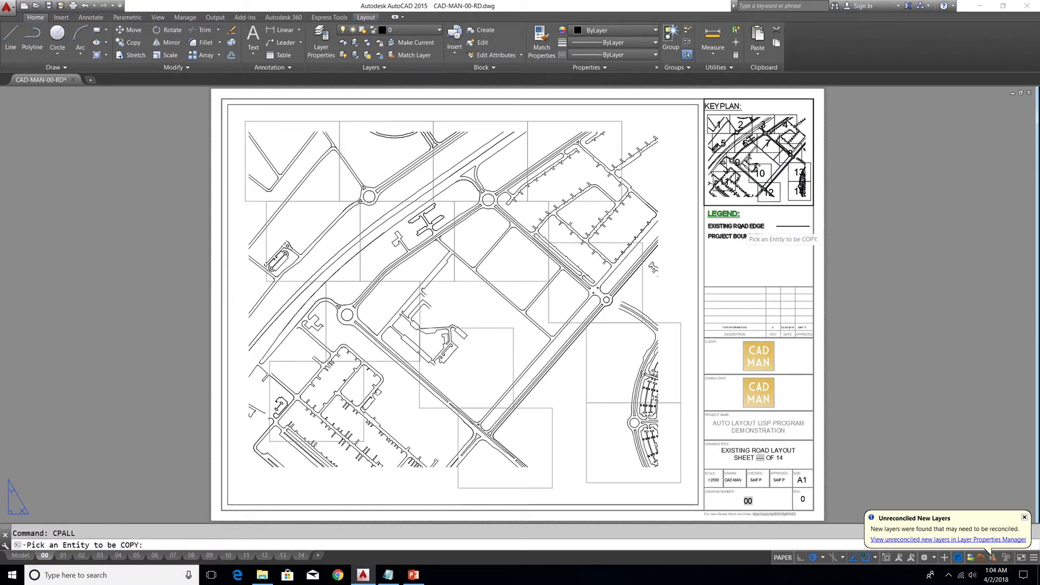
{"action": "left_click", "coordinate": [735, 238]}
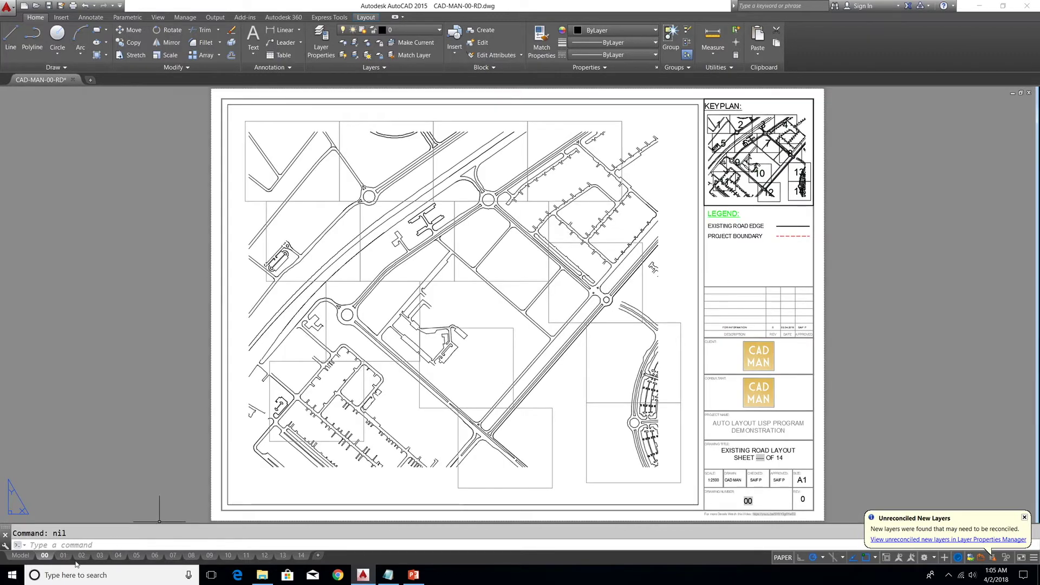
{"action": "left_click", "coordinate": [99, 555]}
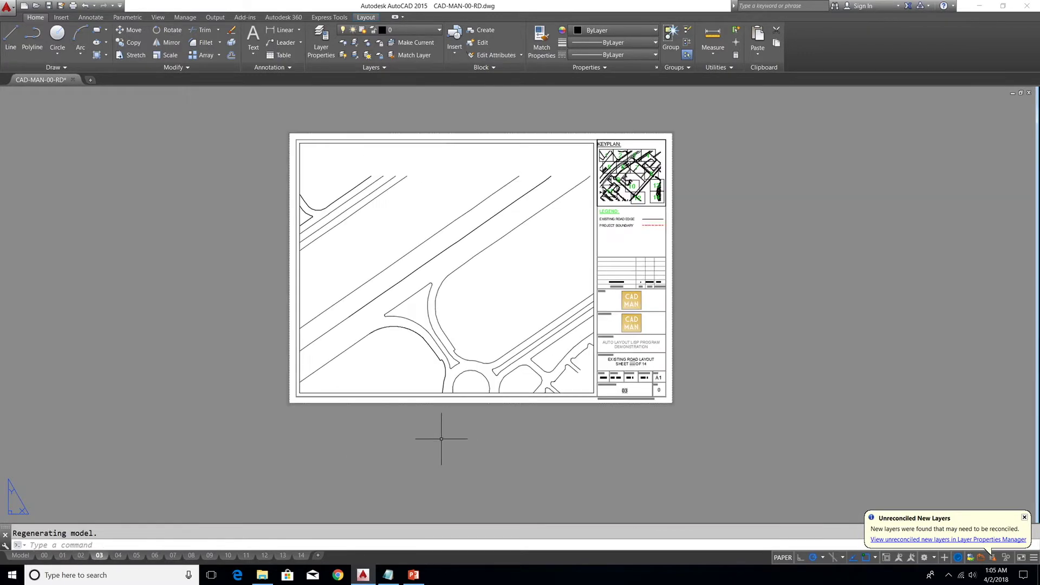
{"action": "left_click", "coordinate": [45, 555]}
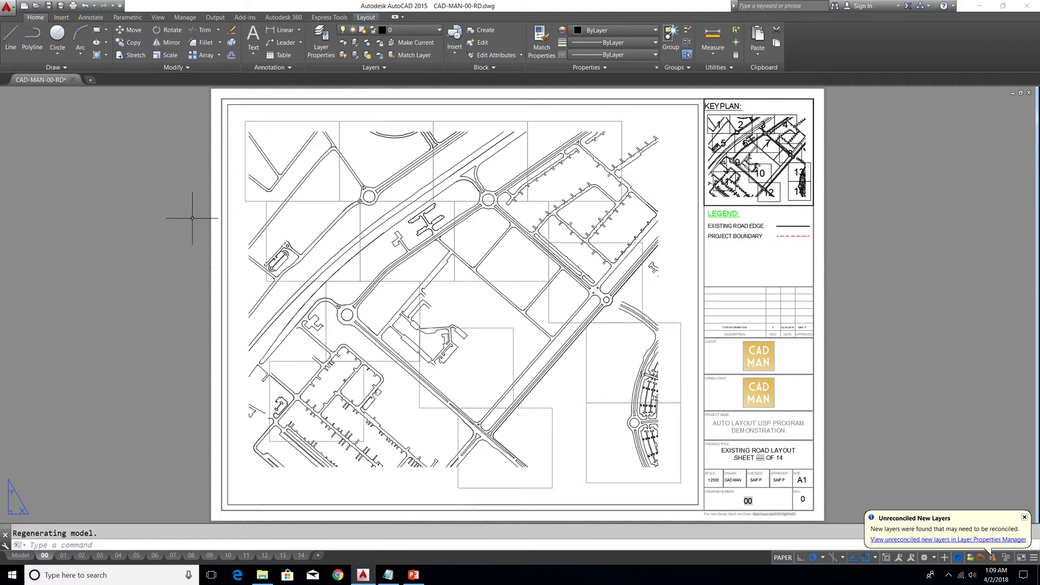
Step: Open External References with XR and attempt to detach X-TITLE BLCOK
{"action": "type", "text": "xr"}
{"action": "key", "text": "Return"}
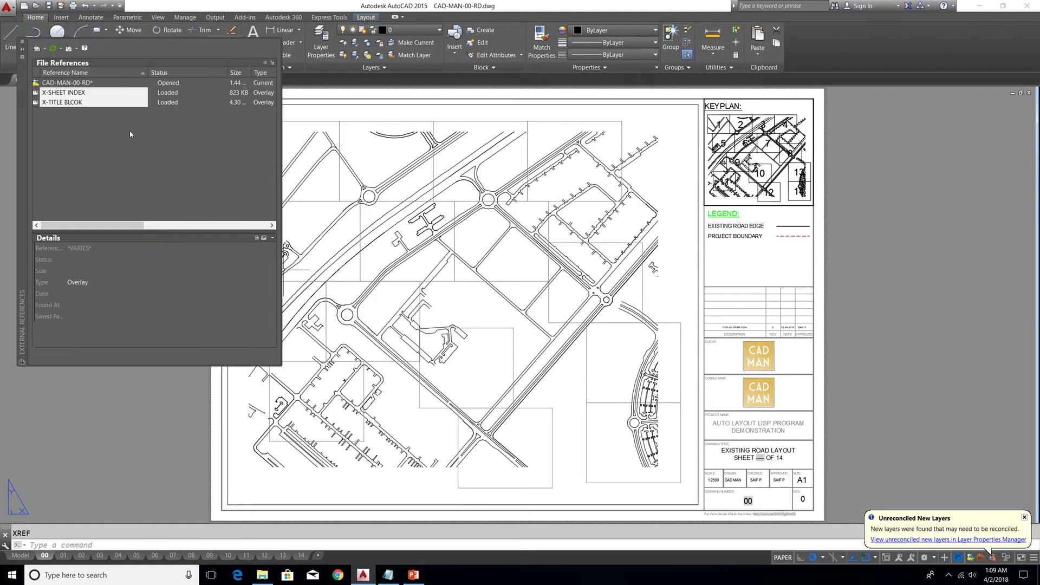
{"action": "left_click", "coordinate": [73, 103]}
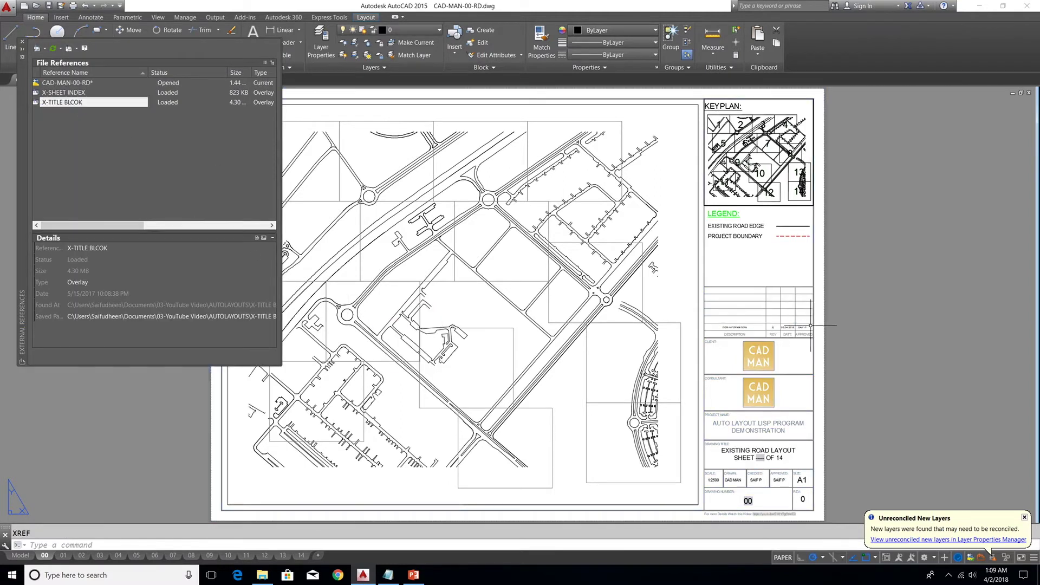
{"action": "right_click", "coordinate": [66, 107]}
{"action": "left_click", "coordinate": [81, 155]}
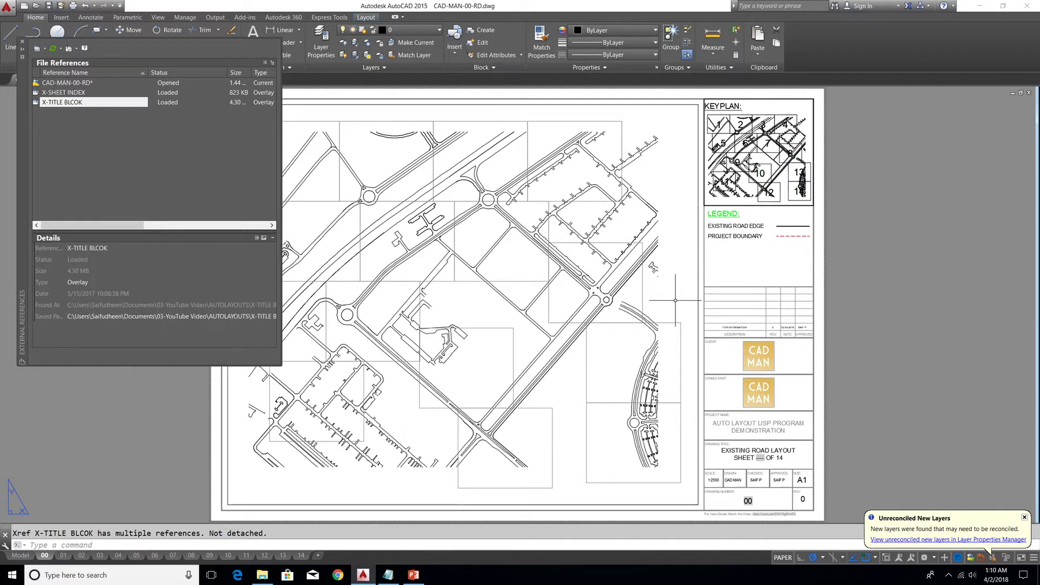
{"action": "type", "text": "BLK"}
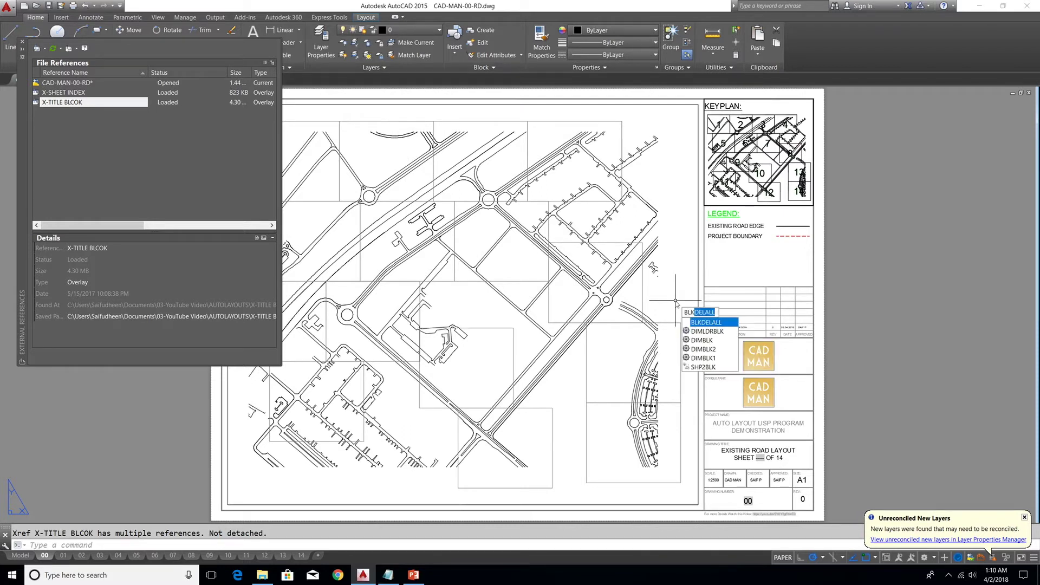
{"action": "left_click", "coordinate": [704, 322]}
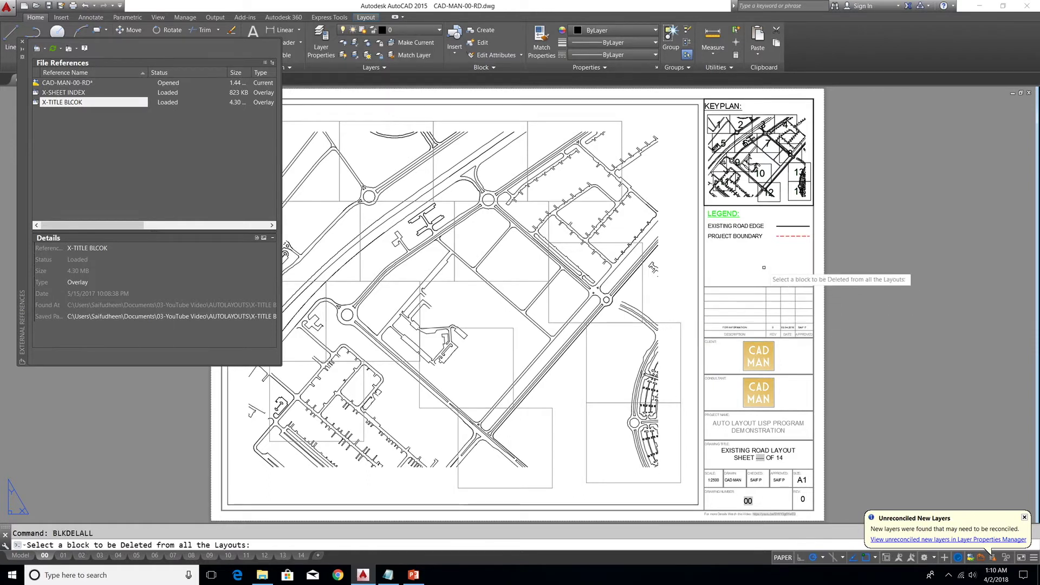
{"action": "left_click", "coordinate": [809, 131]}
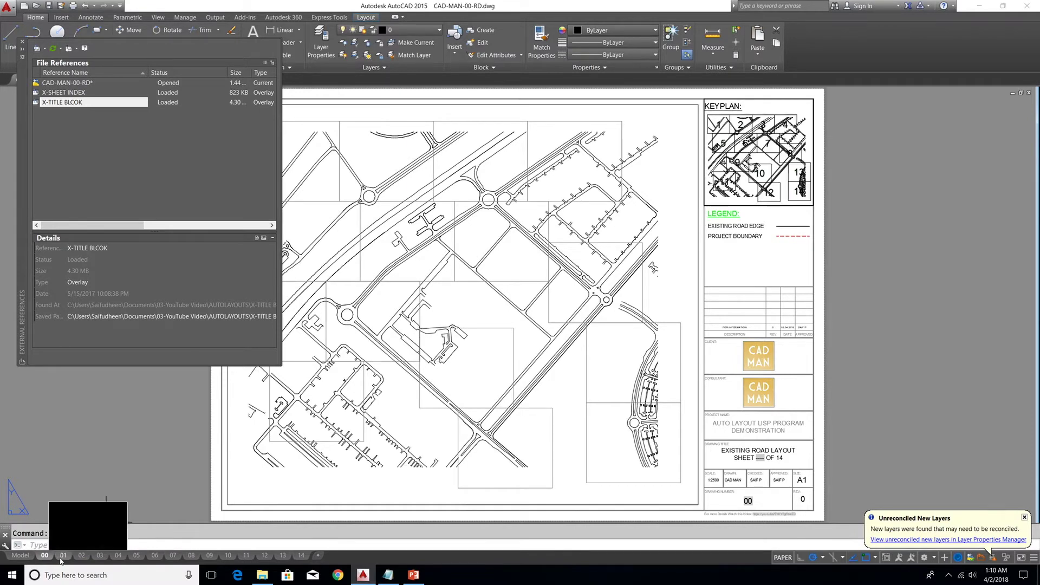
{"action": "left_click", "coordinate": [62, 558]}
{"action": "left_click", "coordinate": [81, 556]}
{"action": "left_click", "coordinate": [100, 556]}
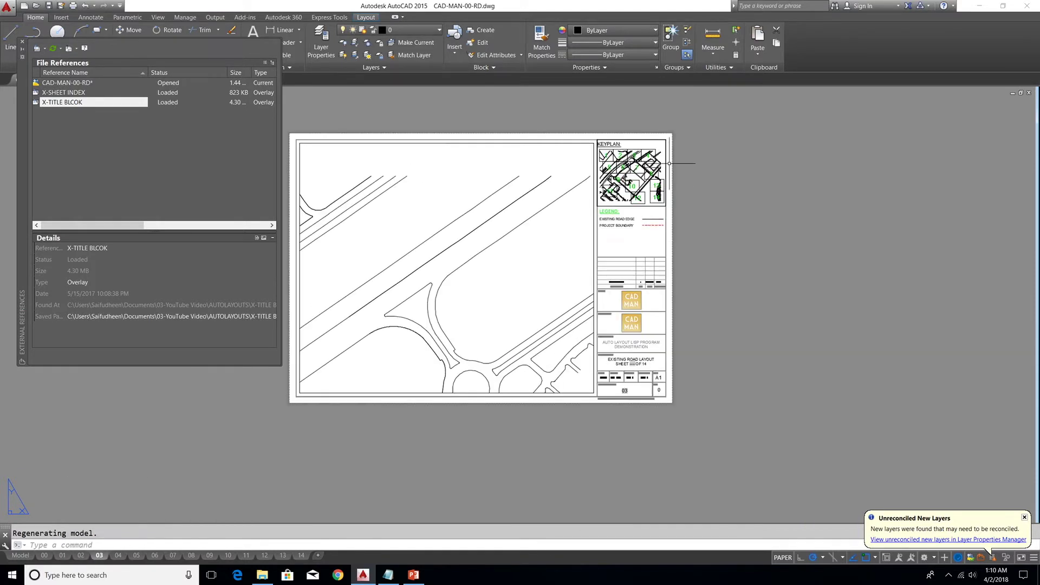
{"action": "left_click", "coordinate": [48, 558]}
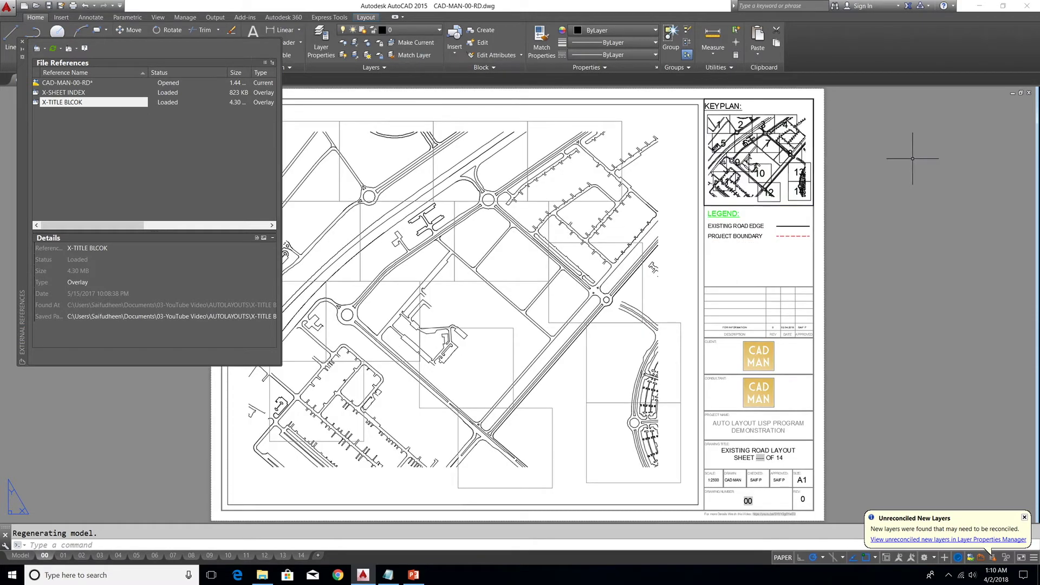
{"action": "type", "text": "BLK"}
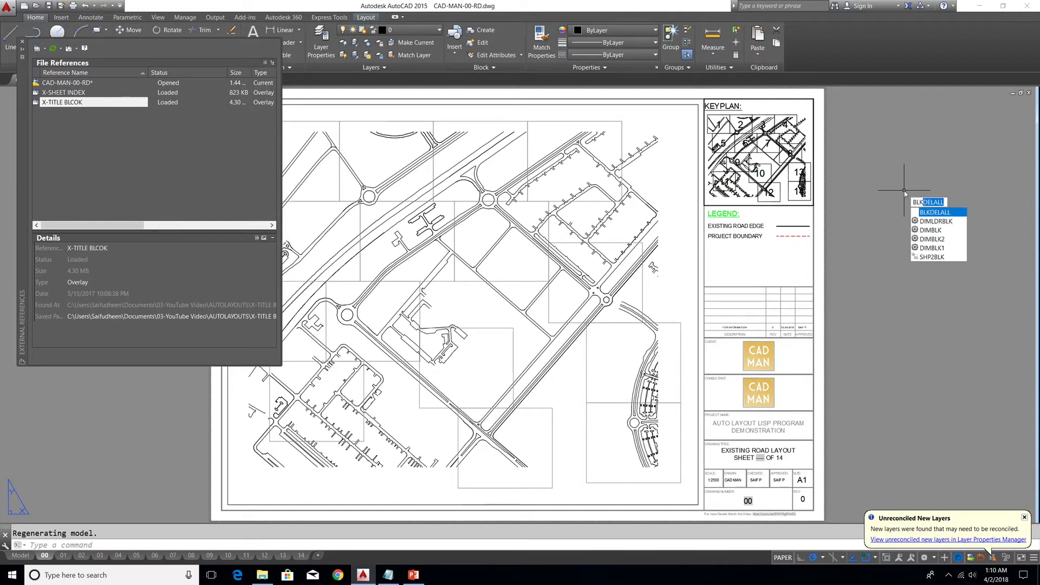
Step: Run BLKDELALL on the keyplan block, then check layouts 13 and 12
{"action": "key", "text": "Return"}
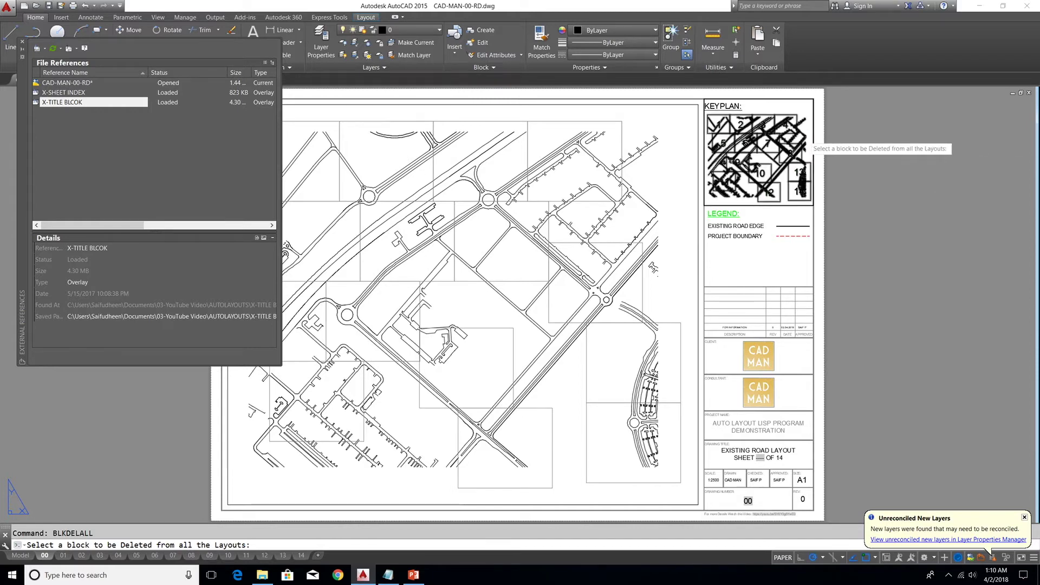
{"action": "left_click", "coordinate": [807, 141]}
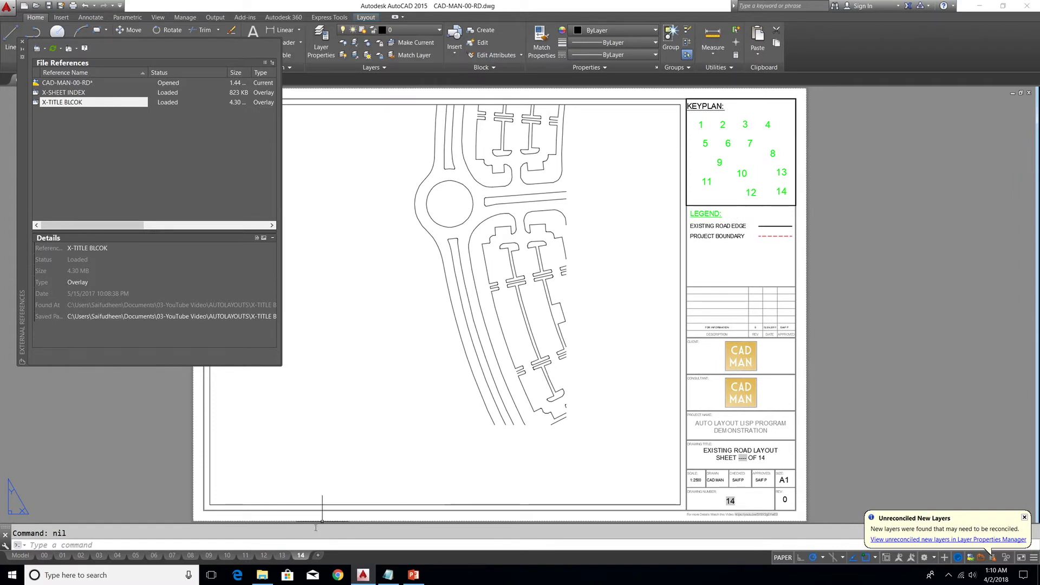
{"action": "left_click", "coordinate": [282, 555]}
{"action": "left_click", "coordinate": [264, 556]}
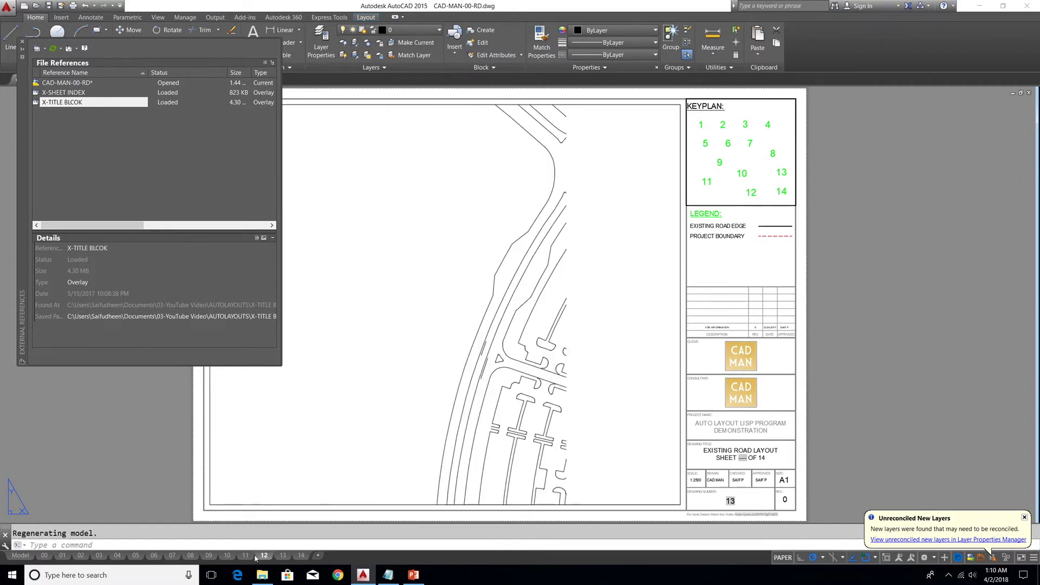
{"action": "left_click", "coordinate": [245, 556]}
Step: Close the External References palette and switch to layout sheet 02
{"action": "left_click", "coordinate": [227, 556]}
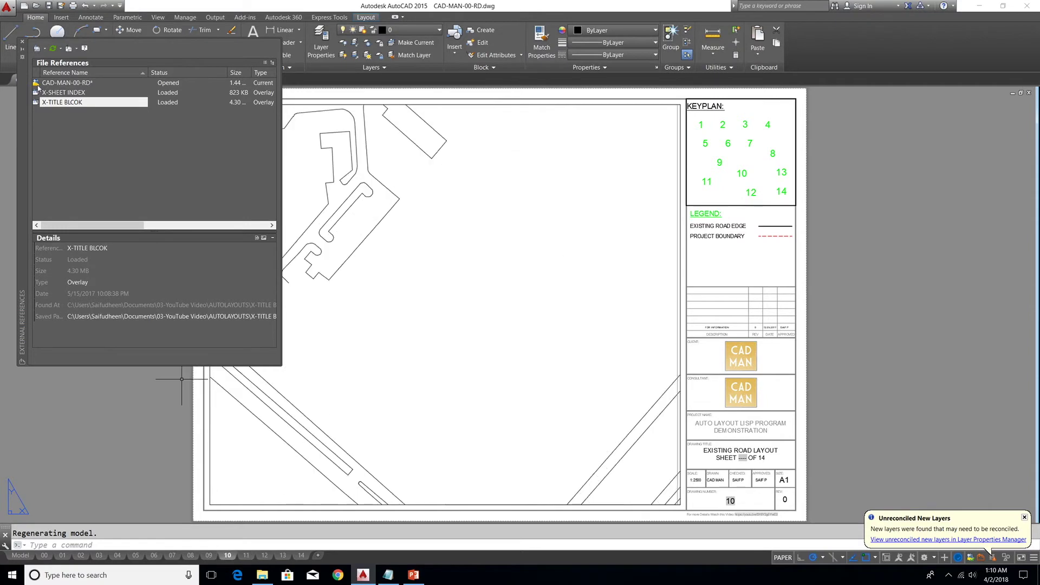
{"action": "left_click", "coordinate": [22, 41]}
{"action": "left_click", "coordinate": [63, 555]}
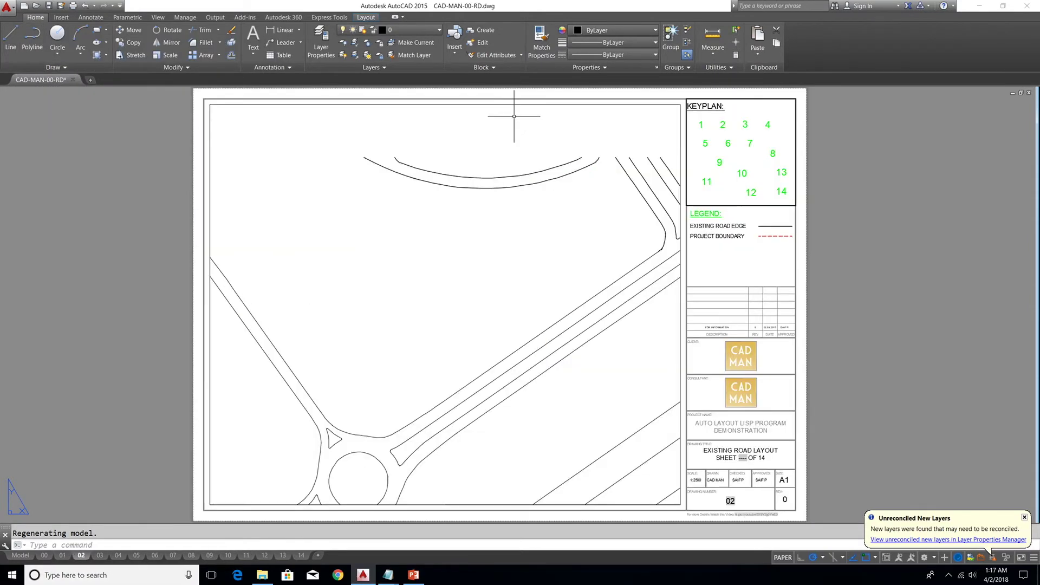
Step: Window-select around the keyplan, then cancel the selection
{"action": "left_click", "coordinate": [668, 114]}
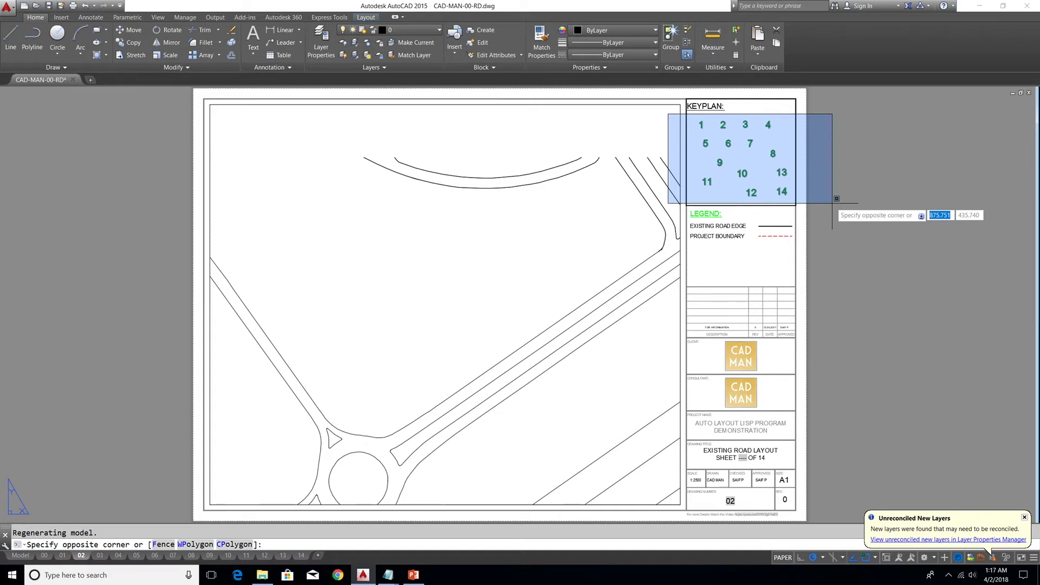
{"action": "left_click", "coordinate": [590, 163]}
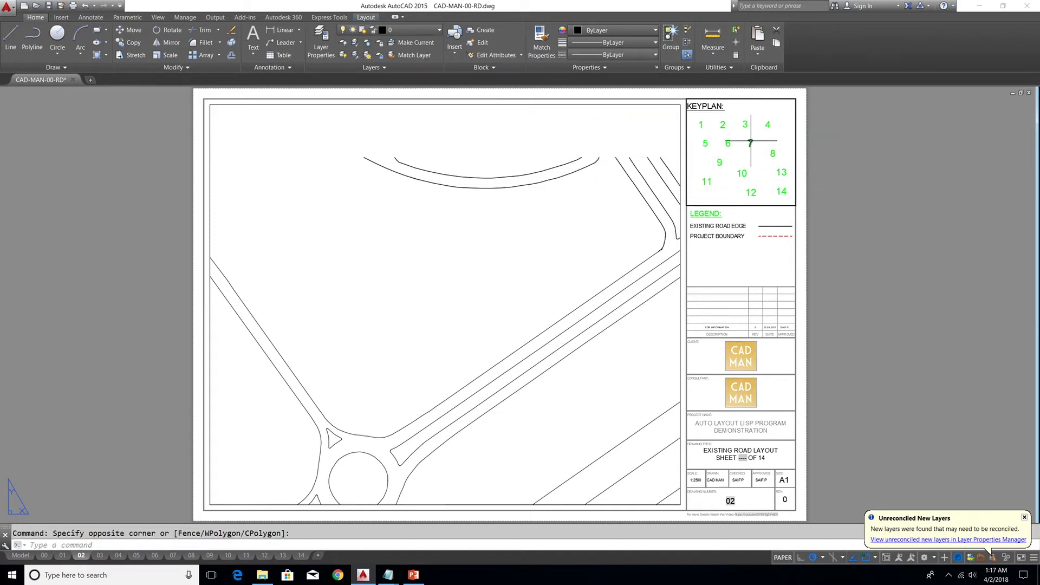
{"action": "left_click", "coordinate": [669, 116]}
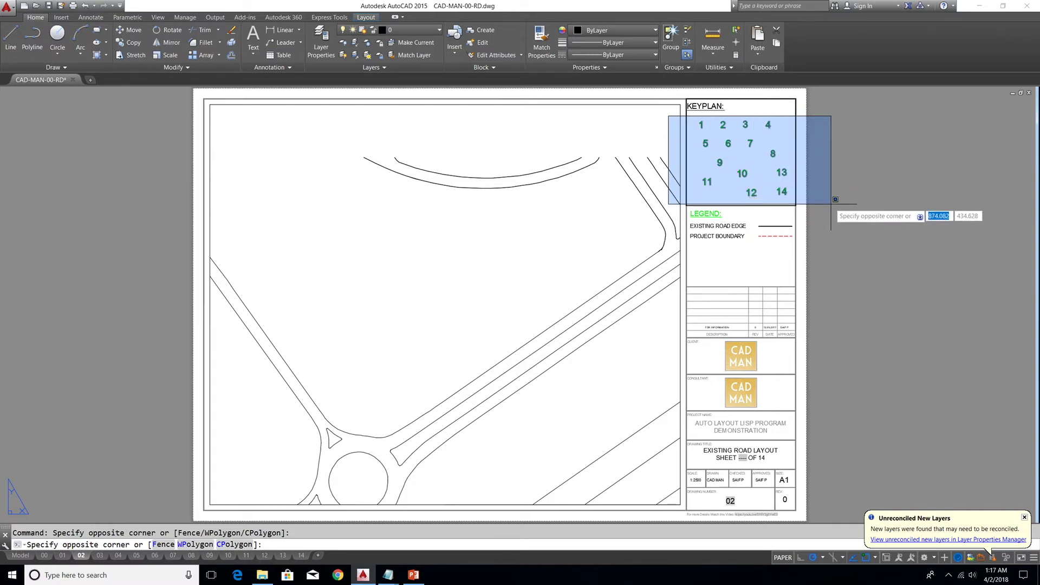
{"action": "key", "text": "Escape"}
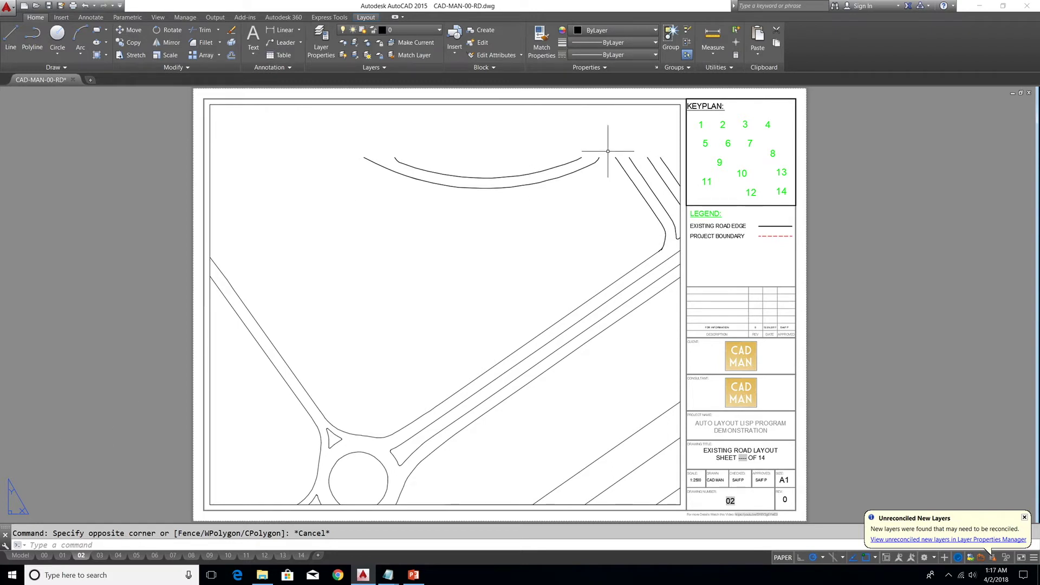
Step: Run ENTDELALL with Osnap off and window the keyplan numbers to delete them everywhere
{"action": "type", "text": "ENTDELALL"}
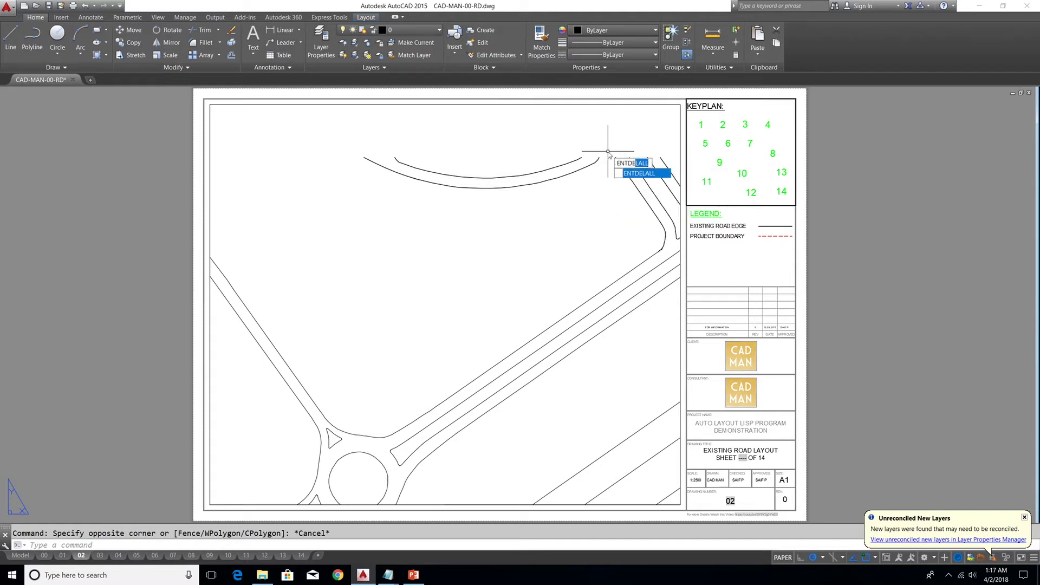
{"action": "key", "text": "Return"}
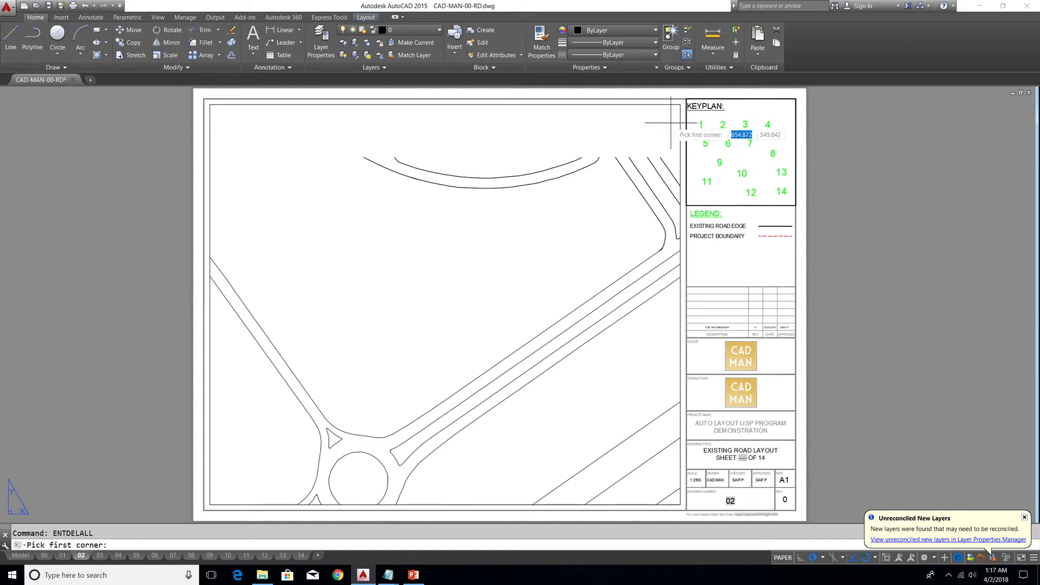
{"action": "key", "text": "F3"}
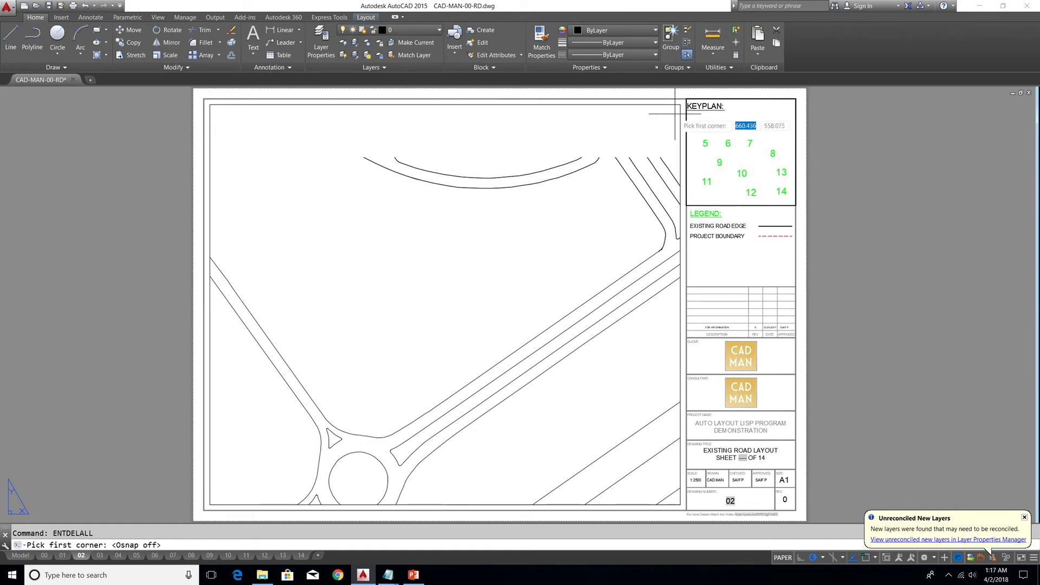
{"action": "left_click", "coordinate": [684, 117]}
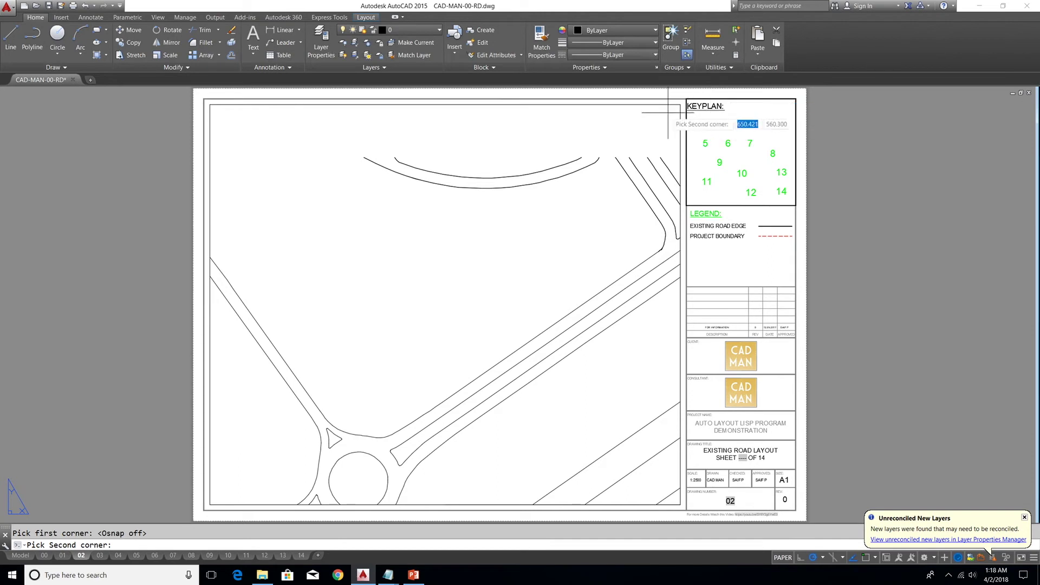
{"action": "left_click", "coordinate": [809, 205]}
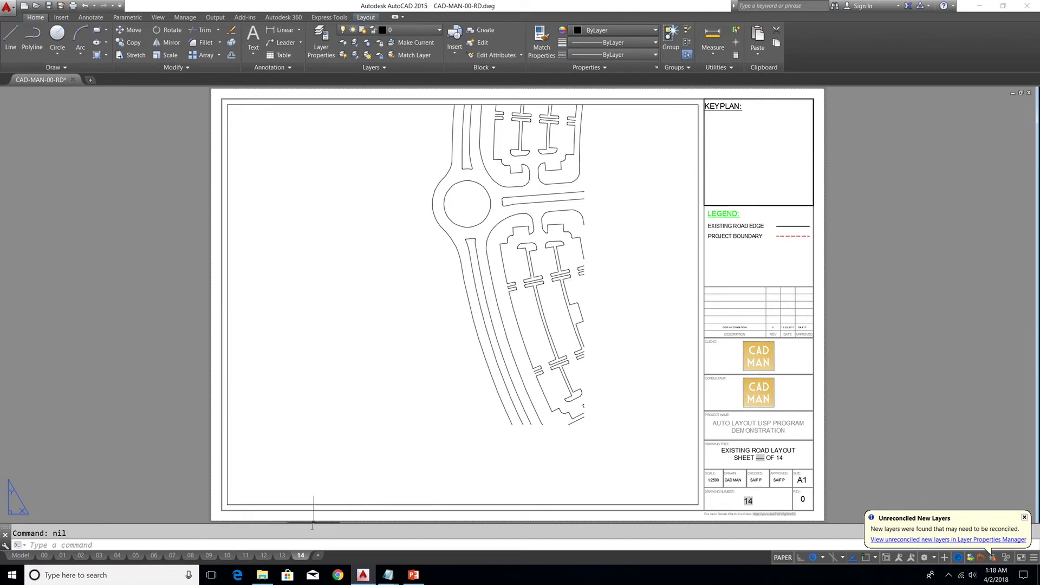
Step: Step back through the layout tabs to sheet 02 and confirm its keyplan is empty
{"action": "left_click", "coordinate": [283, 555]}
{"action": "left_click", "coordinate": [264, 555]}
{"action": "left_click", "coordinate": [245, 556]}
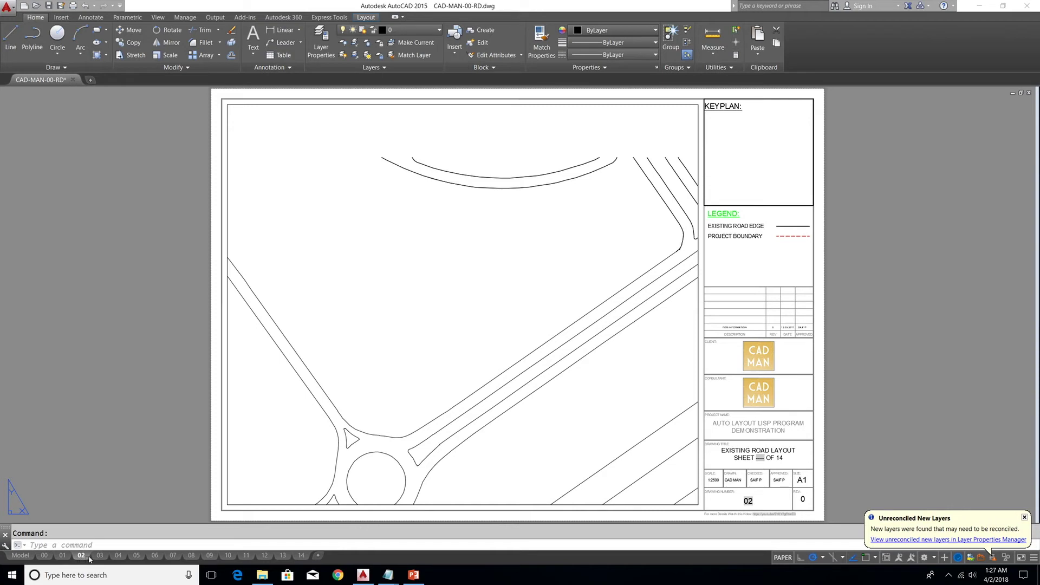
{"action": "mouse_move", "coordinate": [136, 556]}
Step: Run LAYOUTPREFIX with prefix 1234-RD-, then REGEN to update the drawing number
{"action": "type", "text": "LAYOUTPR"}
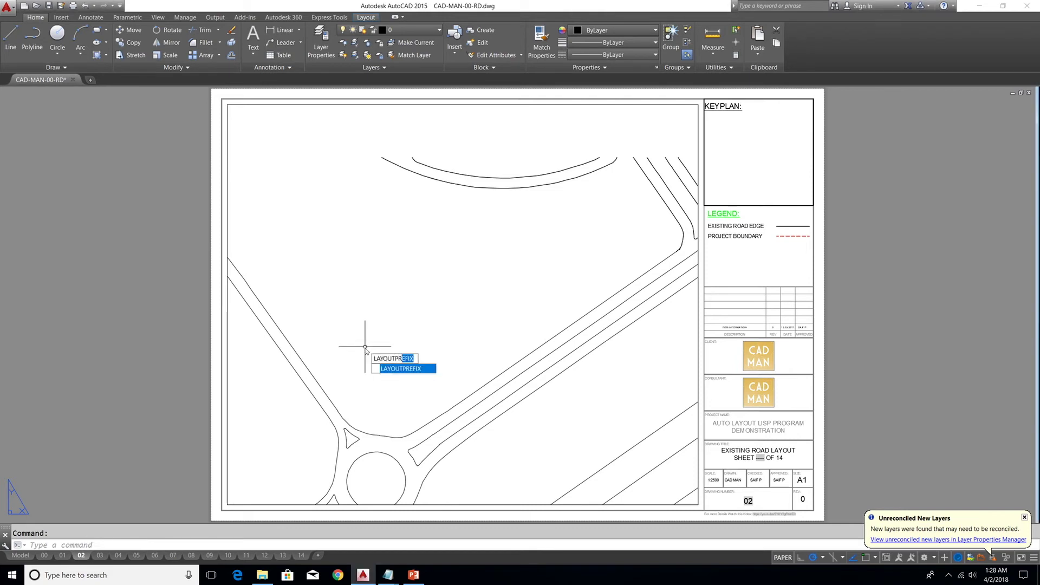
{"action": "key", "text": "Return"}
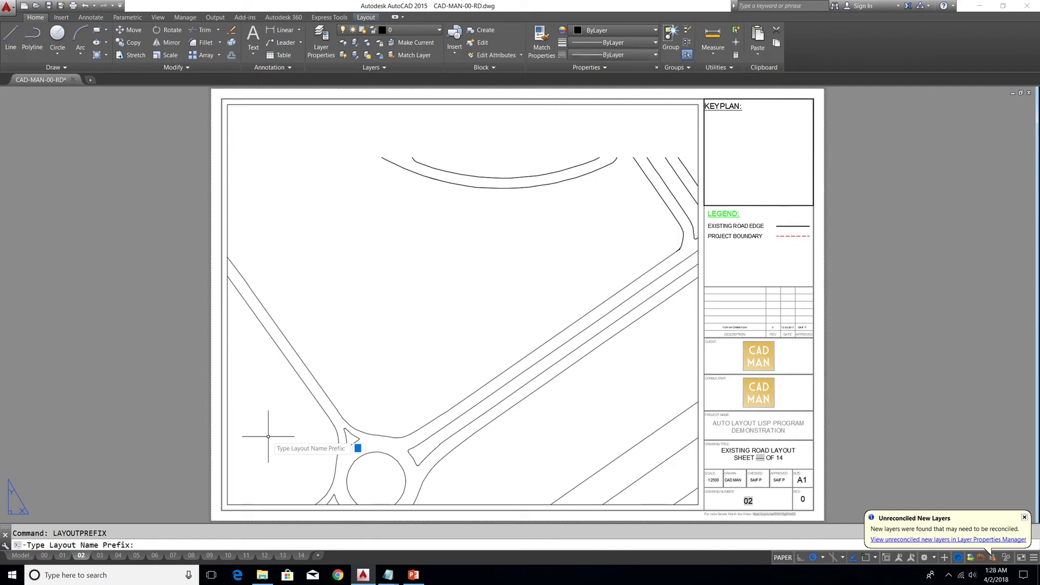
{"action": "type", "text": "1234-RD-"}
{"action": "key", "text": "Return"}
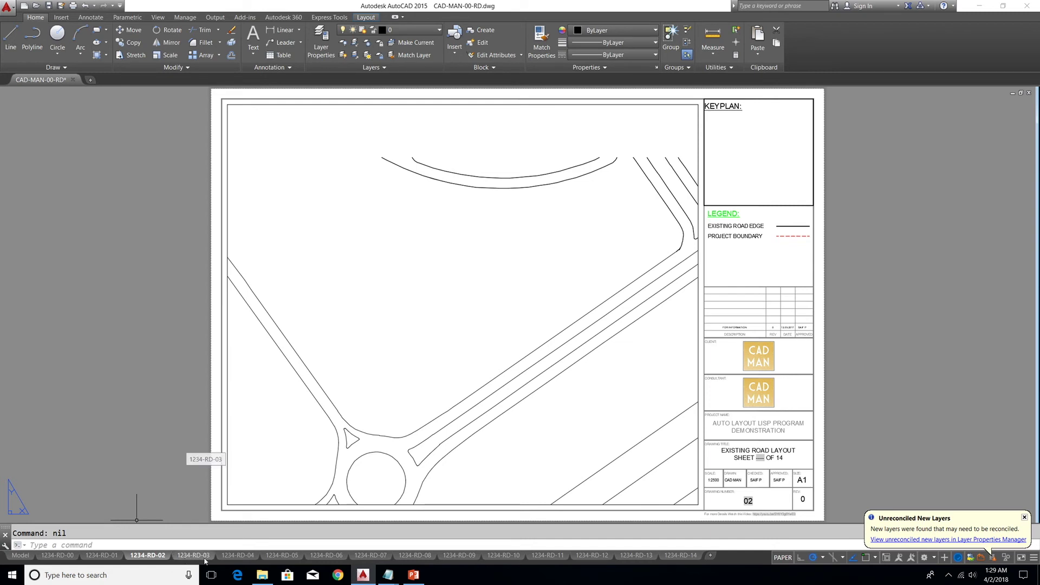
{"action": "type", "text": "regen"}
{"action": "key", "text": "Return"}
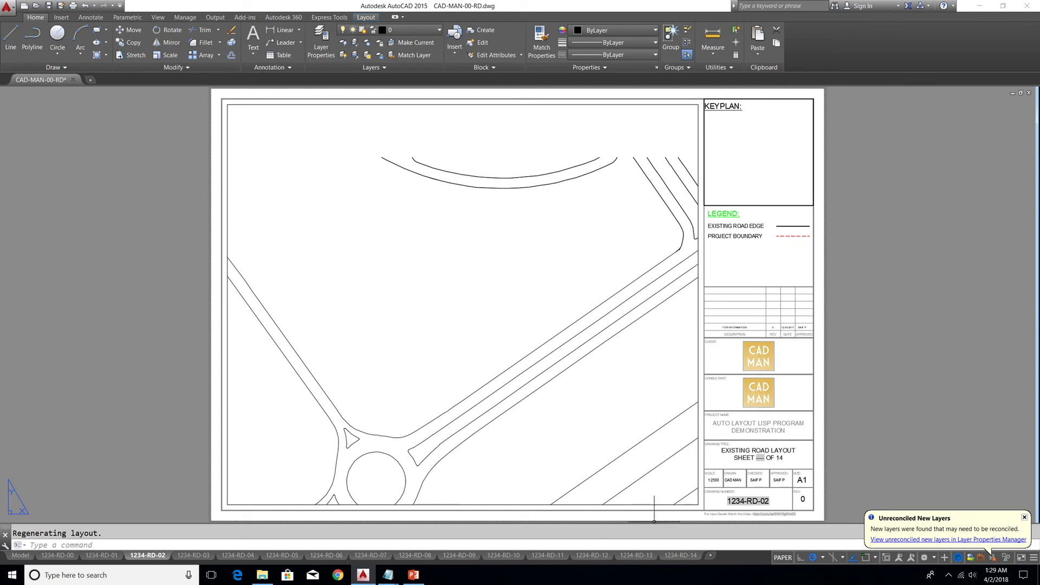
Step: Switch to layout 1234-RD-04, then to 1234-RD-00
{"action": "left_click", "coordinate": [236, 555]}
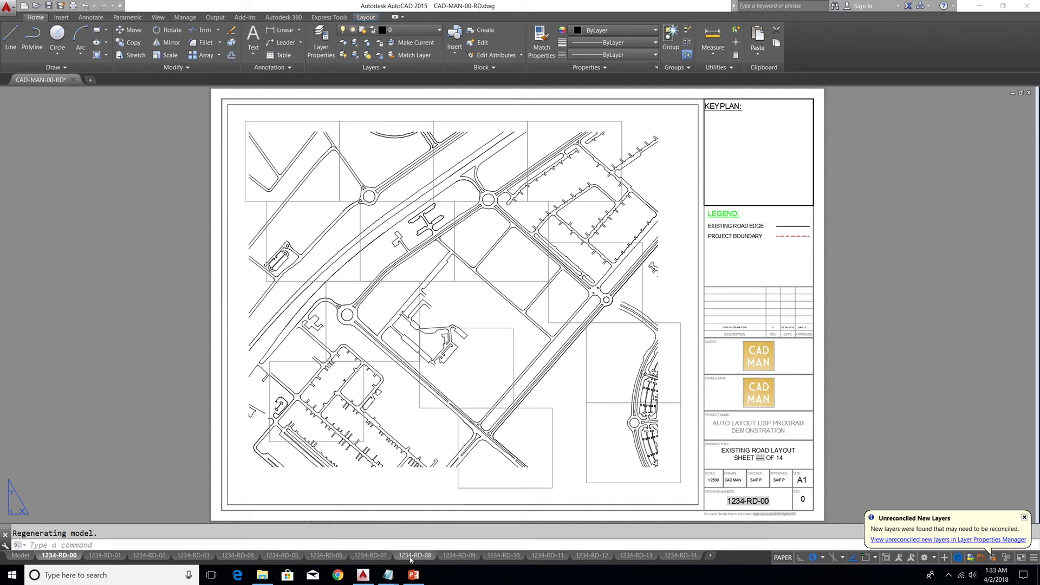
{"action": "mouse_move", "coordinate": [373, 557]}
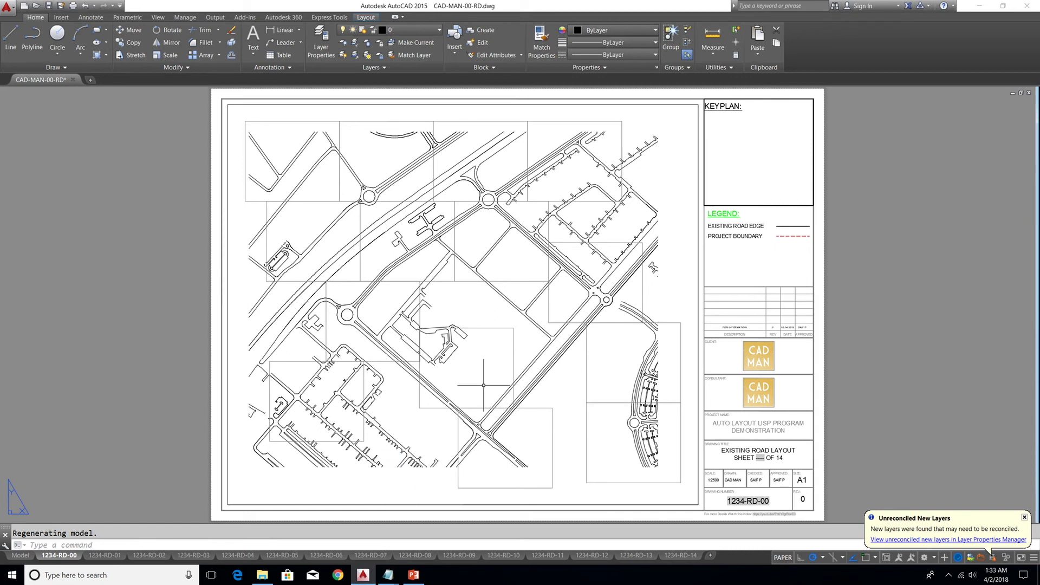
Step: Run LAYOUTREN to replace RD with WT in every layout name
{"action": "type", "text": "LAYOUTREN"}
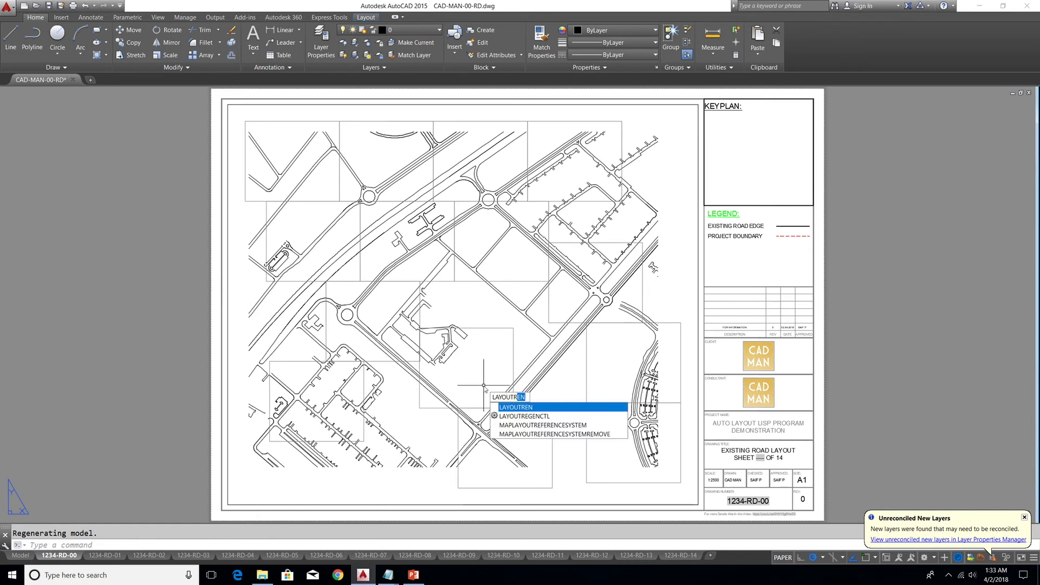
{"action": "key", "text": "Return"}
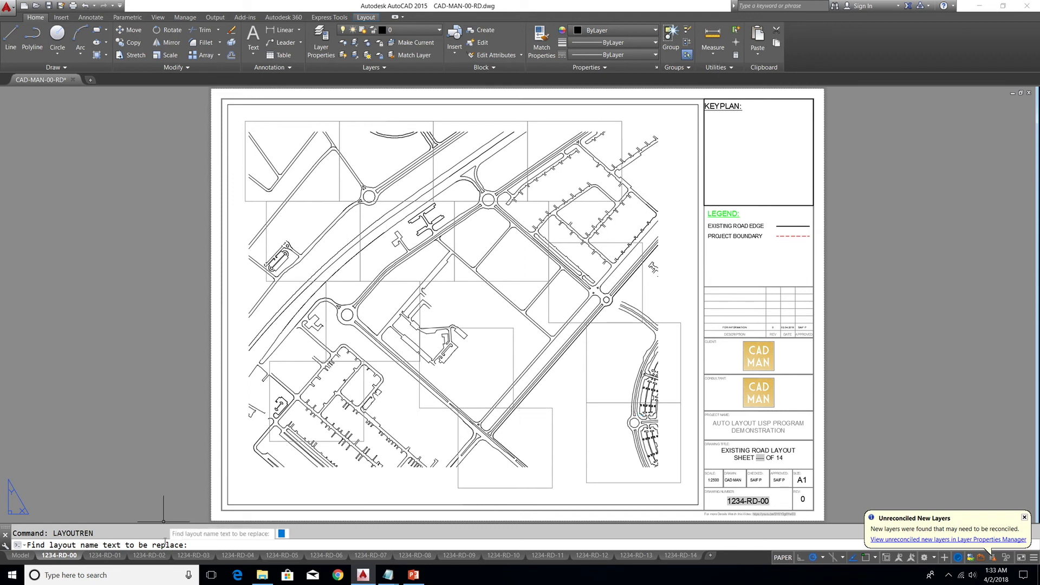
{"action": "mouse_move", "coordinate": [200, 558]}
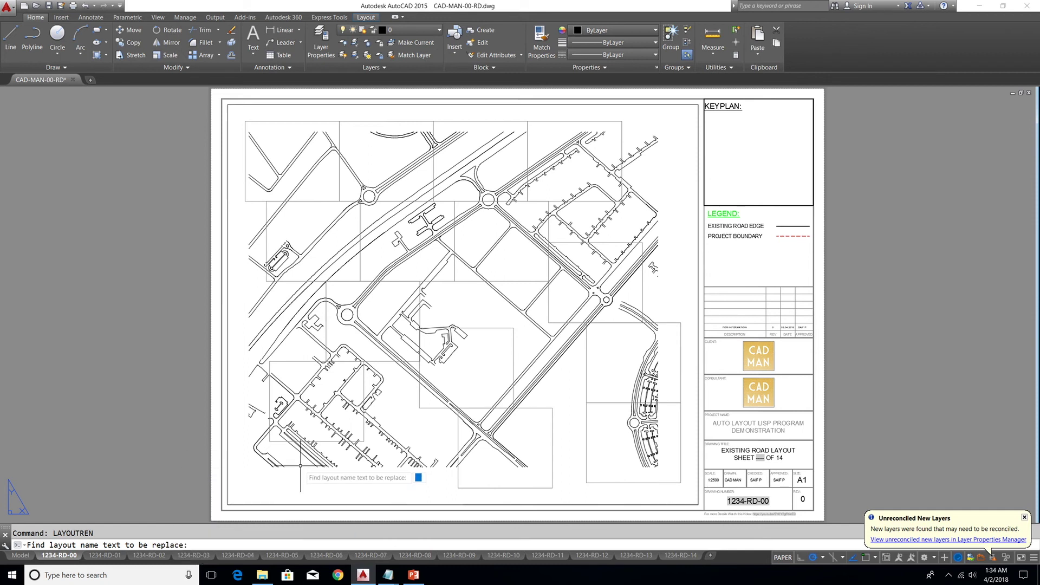
{"action": "type", "text": "RD"}
{"action": "key", "text": "Return"}
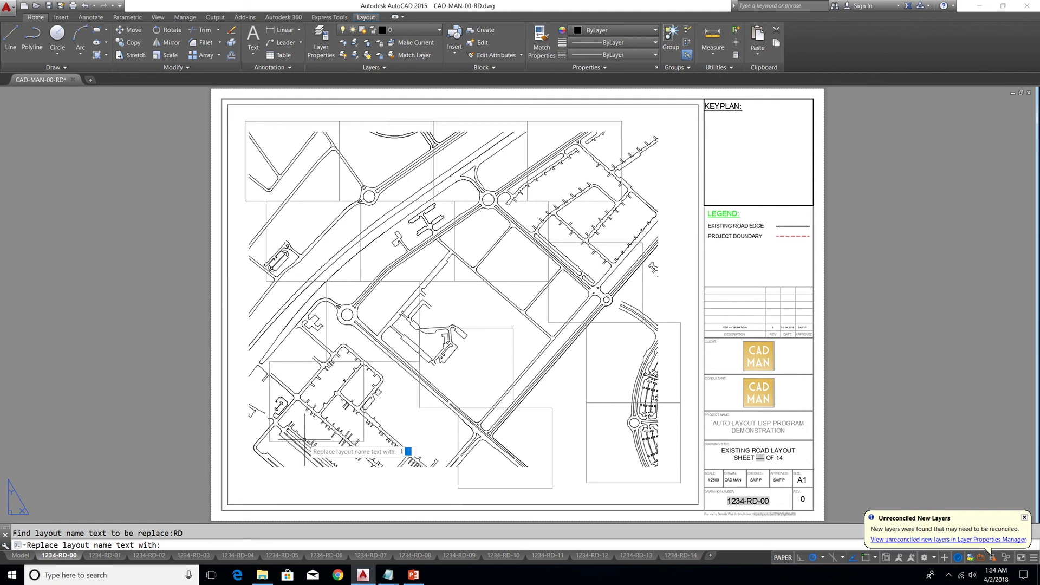
{"action": "type", "text": "WT"}
{"action": "key", "text": "Return"}
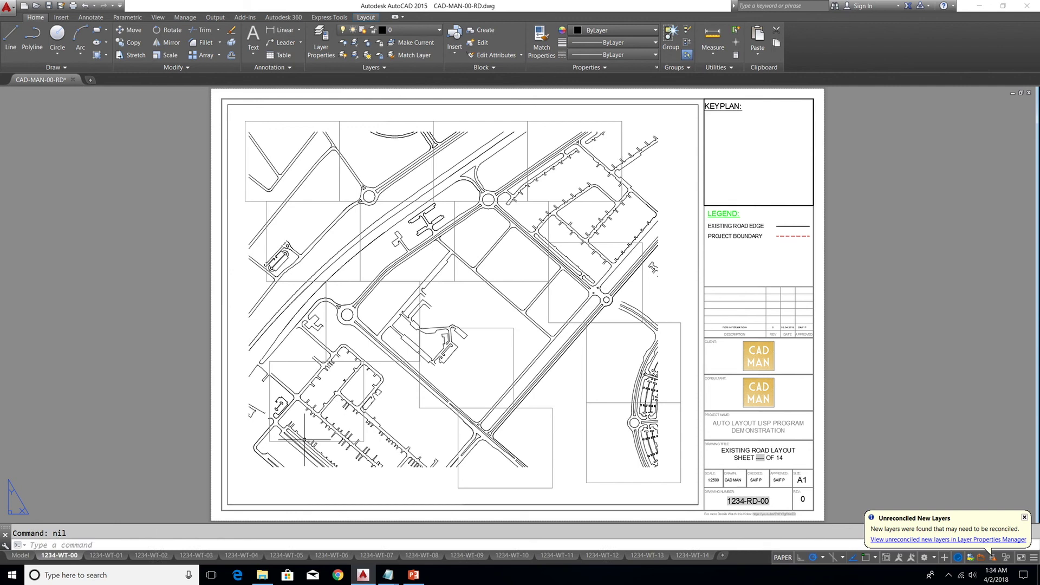
{"action": "mouse_move", "coordinate": [107, 560]}
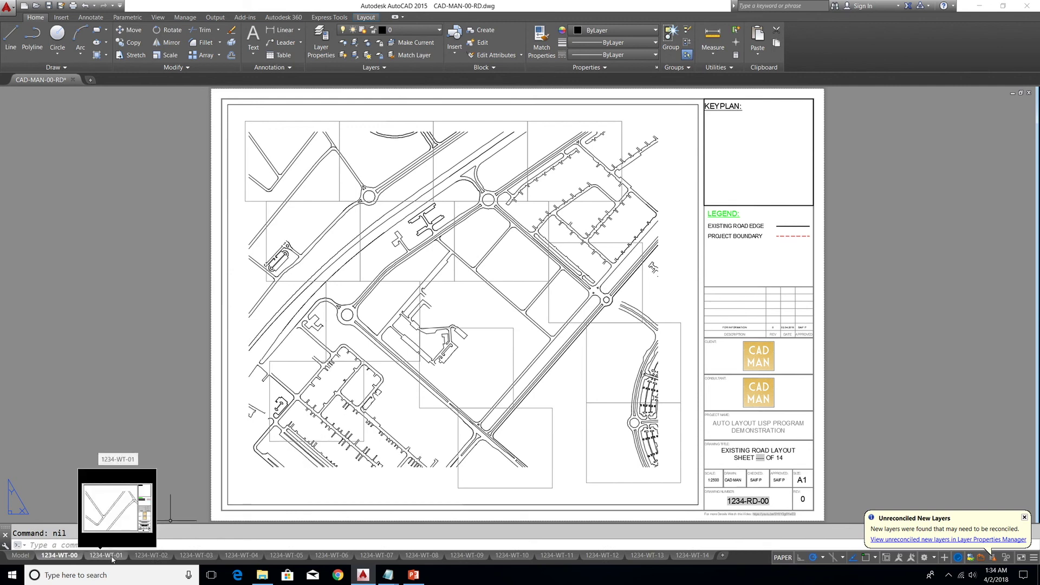